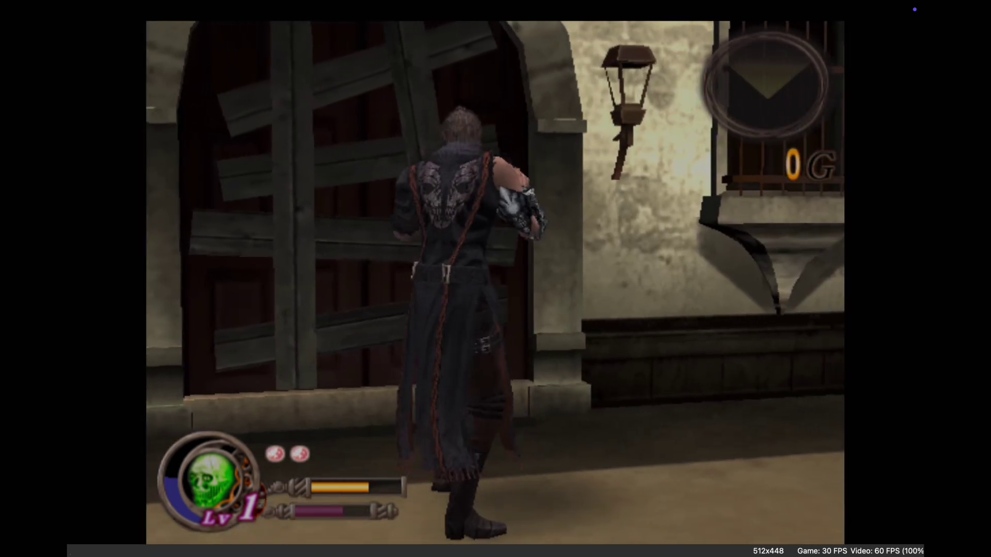
In Safari, load the usrfiles.com zip archive link and let it download
{"action": "key", "text": "ctrl+Left"}
{"action": "key", "text": "super+v"}
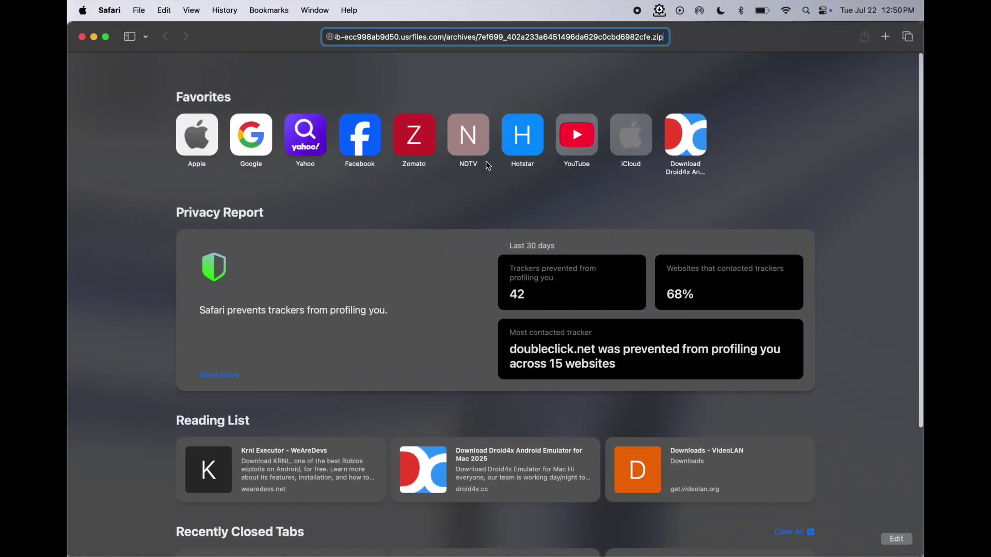
{"action": "key", "text": "Return"}
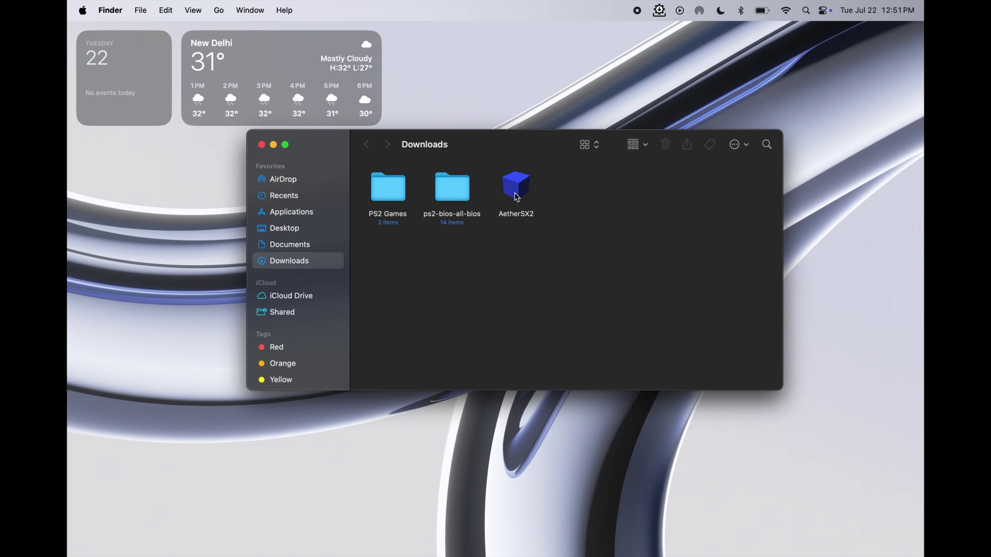
Inspect the PS2 Games and ps2-bios-all-bios folders, then reopen PS2 Games and select God Hand (USA).zip
{"action": "double_click", "coordinate": [400, 189]}
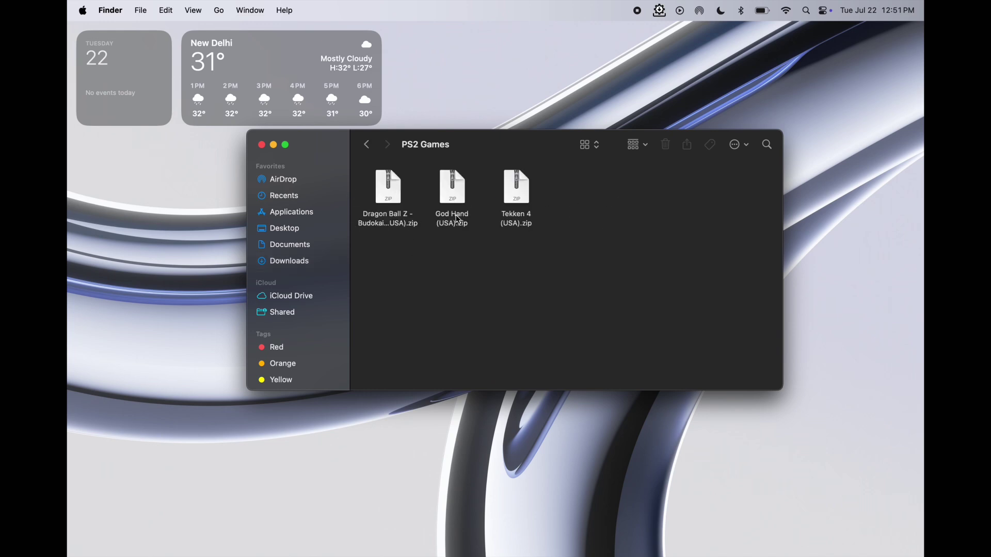
{"action": "left_click", "coordinate": [368, 147]}
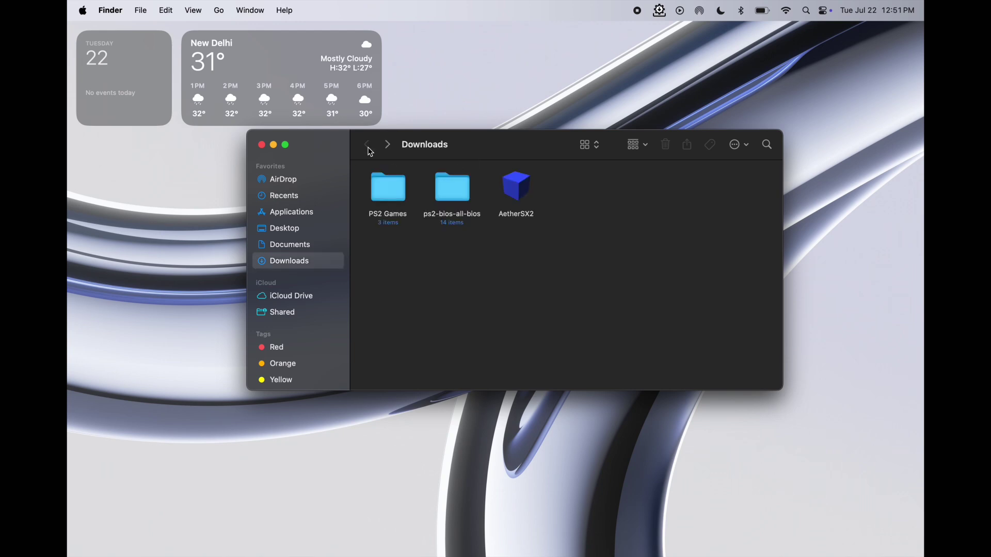
{"action": "double_click", "coordinate": [449, 193]}
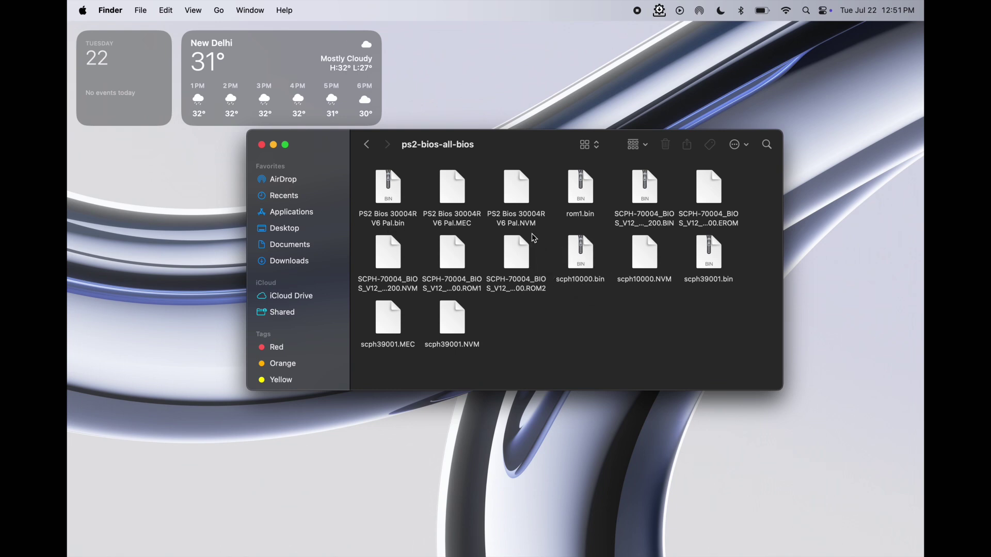
{"action": "left_click", "coordinate": [367, 148]}
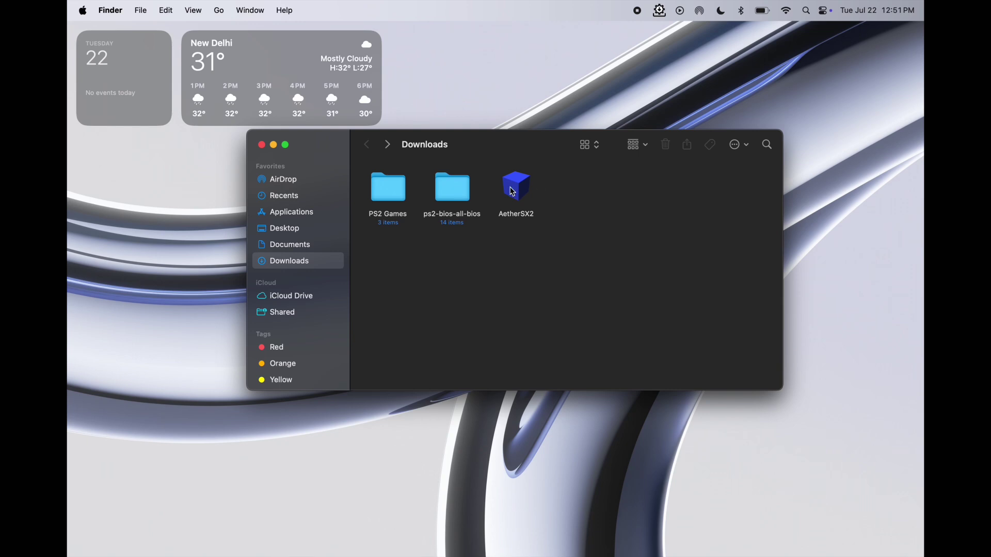
{"action": "double_click", "coordinate": [391, 189]}
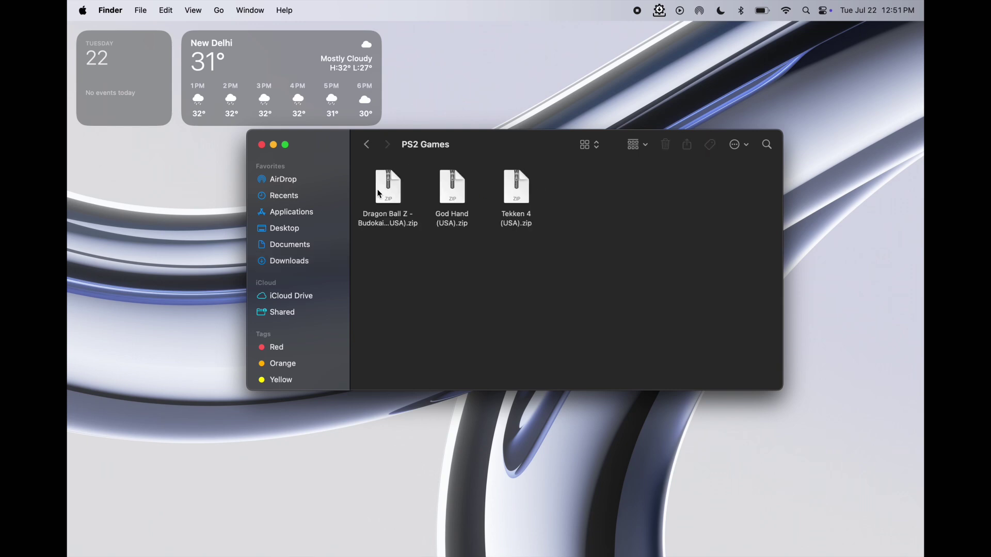
{"action": "left_click", "coordinate": [454, 200]}
Extract God Hand (USA).zip and Tekken 4 (USA).zip into ISOs, then return to Downloads
{"action": "right_click", "coordinate": [443, 179]}
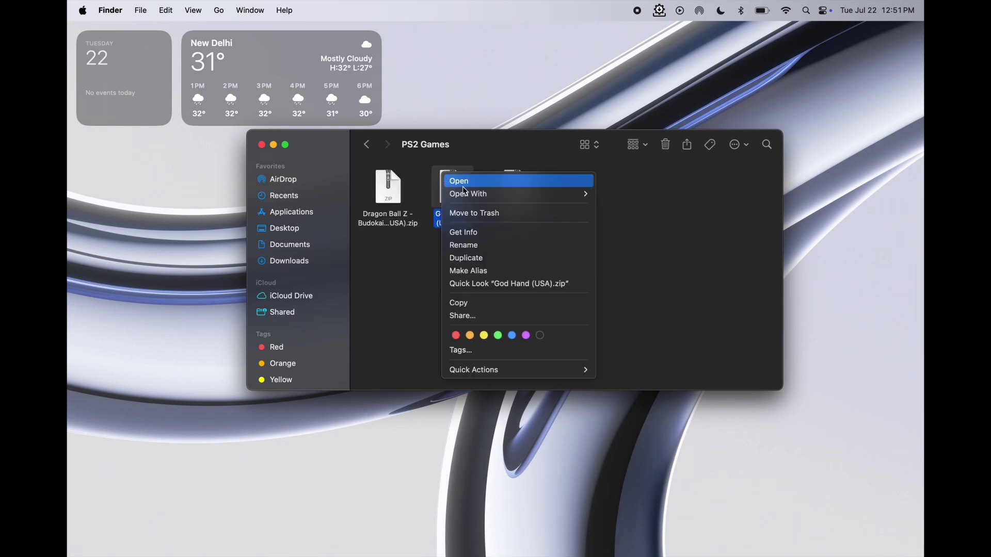
{"action": "left_click", "coordinate": [453, 180]}
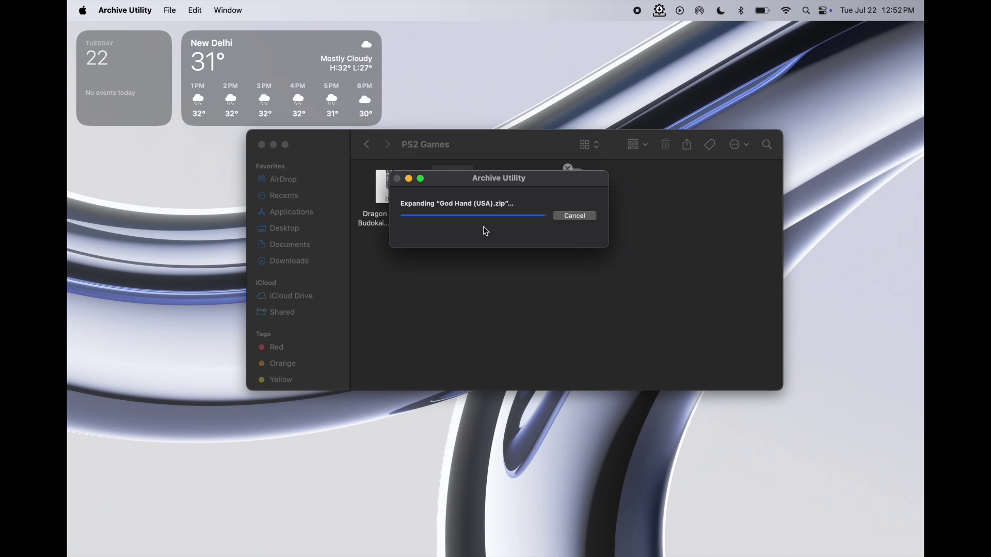
{"action": "left_click", "coordinate": [576, 204]}
{"action": "right_click", "coordinate": [505, 189]}
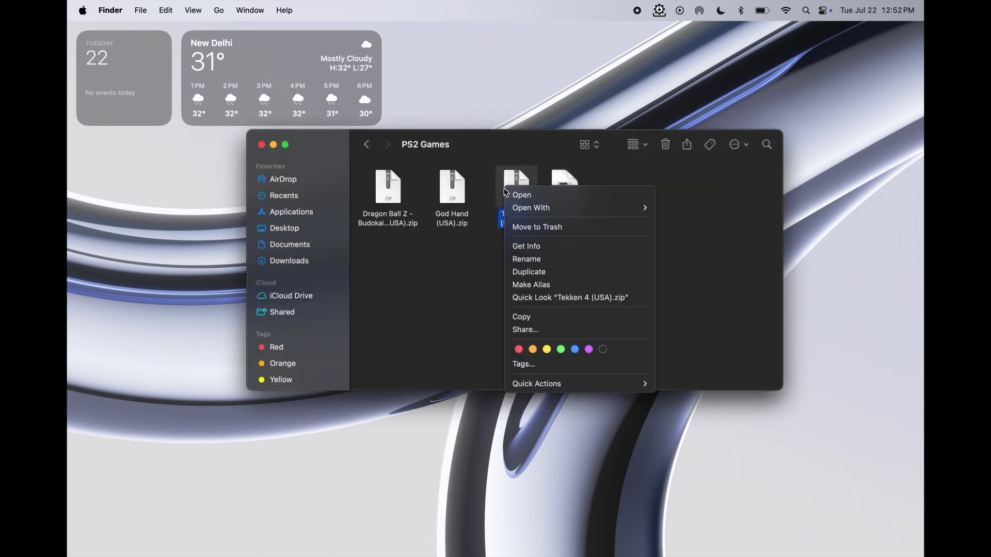
{"action": "left_click", "coordinate": [516, 192]}
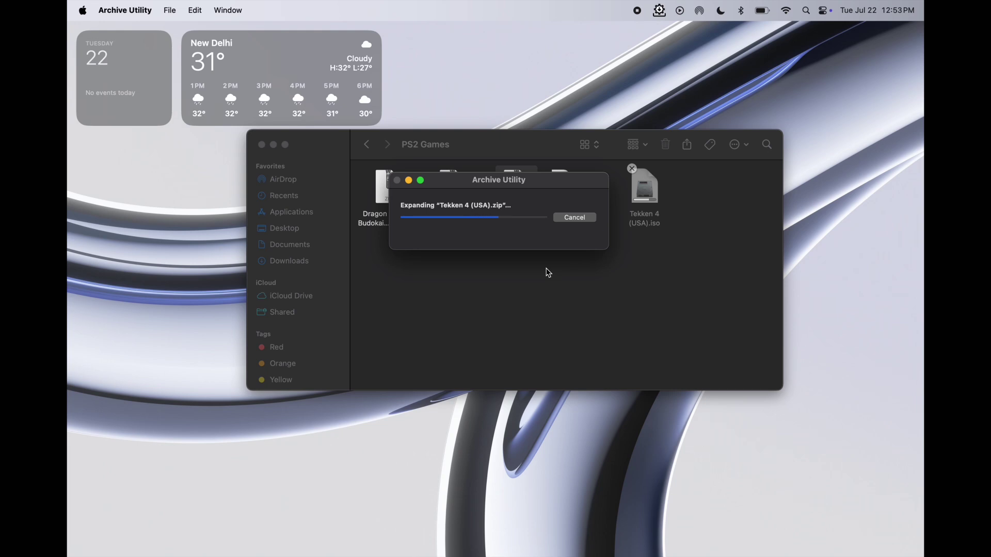
{"action": "key", "text": "super+bracketleft"}
Try launching AetherSX2, dismiss the unverified-developer warning, and bring up System Settings
{"action": "right_click", "coordinate": [519, 194]}
{"action": "left_click", "coordinate": [519, 201]}
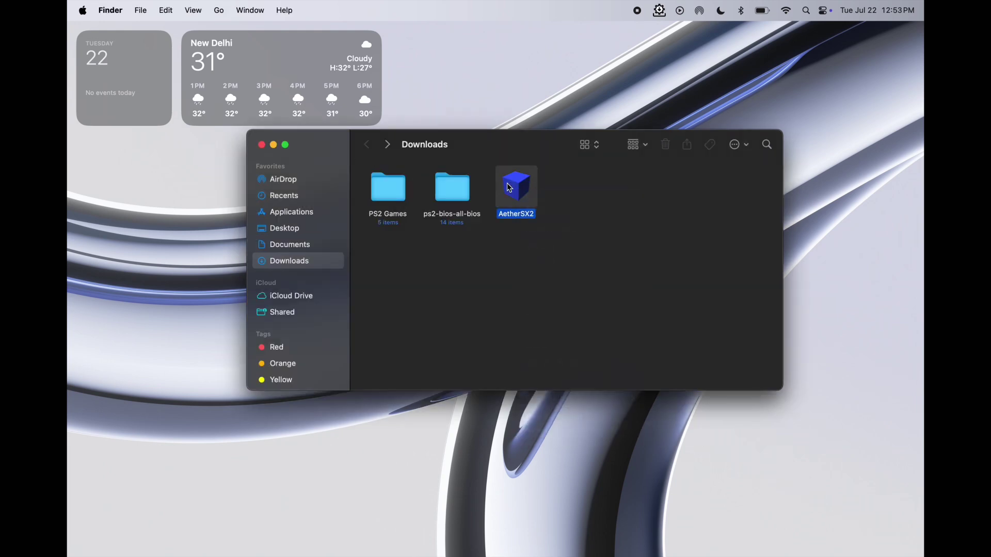
{"action": "double_click", "coordinate": [530, 200]}
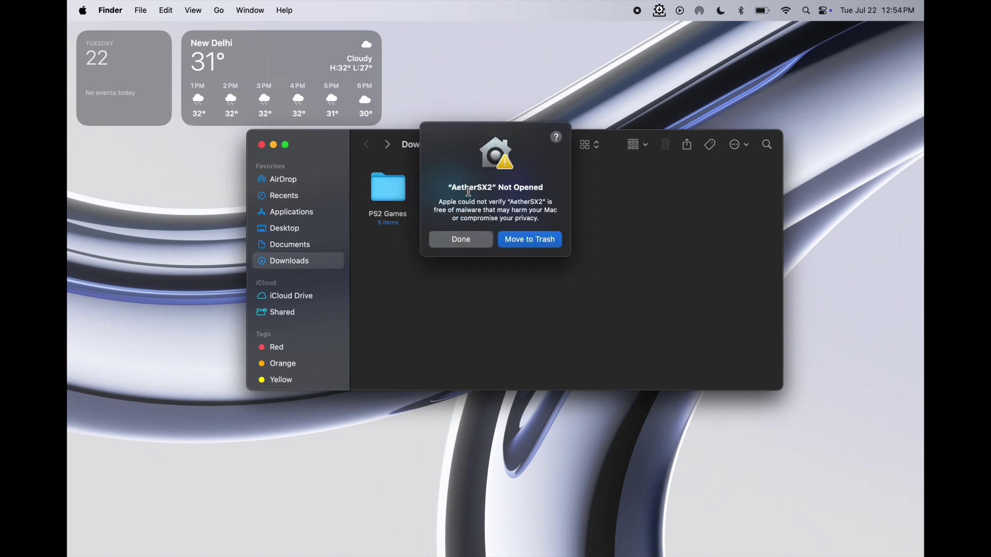
{"action": "left_click", "coordinate": [478, 234]}
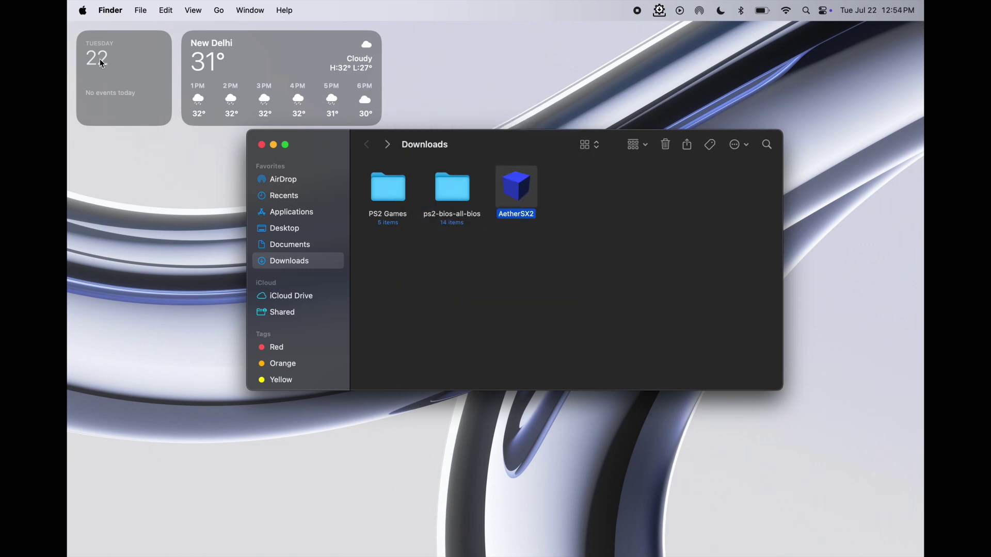
{"action": "left_click", "coordinate": [84, 11]}
{"action": "left_click", "coordinate": [103, 48]}
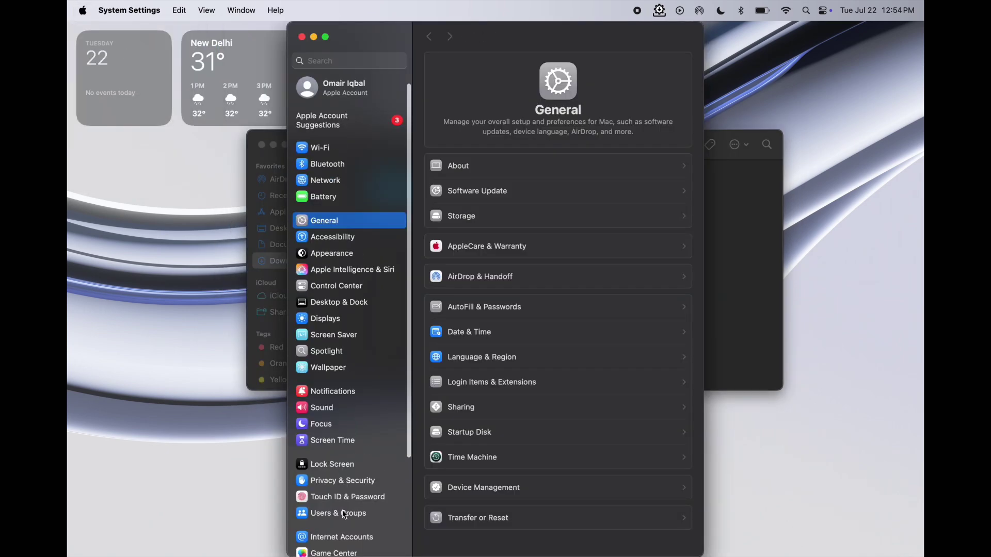
Approve AetherSX2 with Open Anyway in Privacy & Security, confirming with the administrator password
{"action": "left_click", "coordinate": [351, 481]}
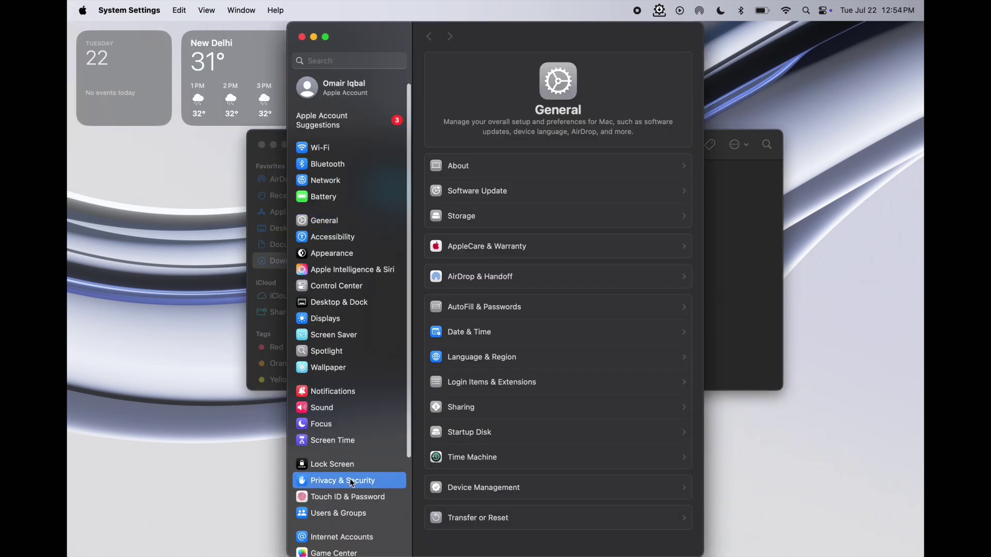
{"action": "scroll", "coordinate": [497, 473], "scroll_direction": "down", "scroll_amount": 10}
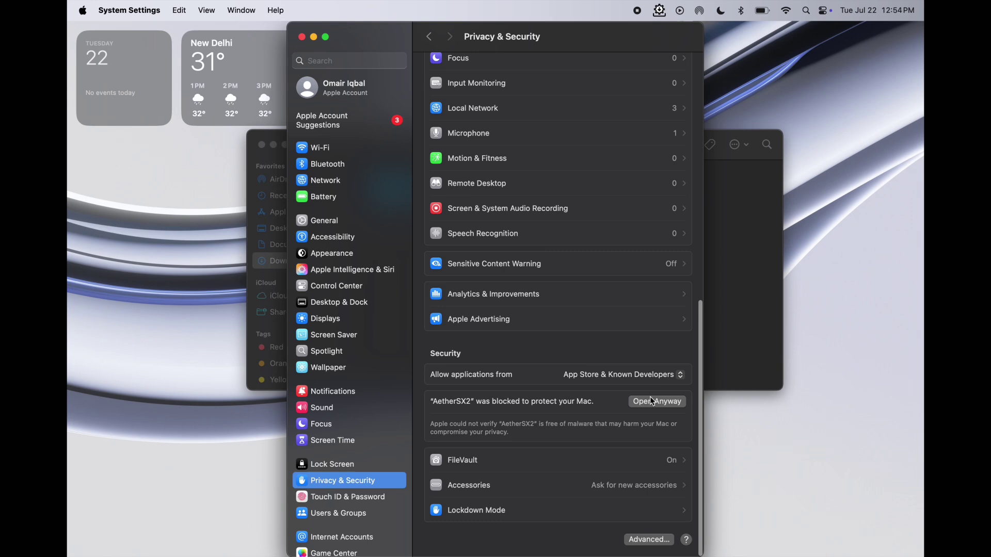
{"action": "left_click", "coordinate": [649, 410]}
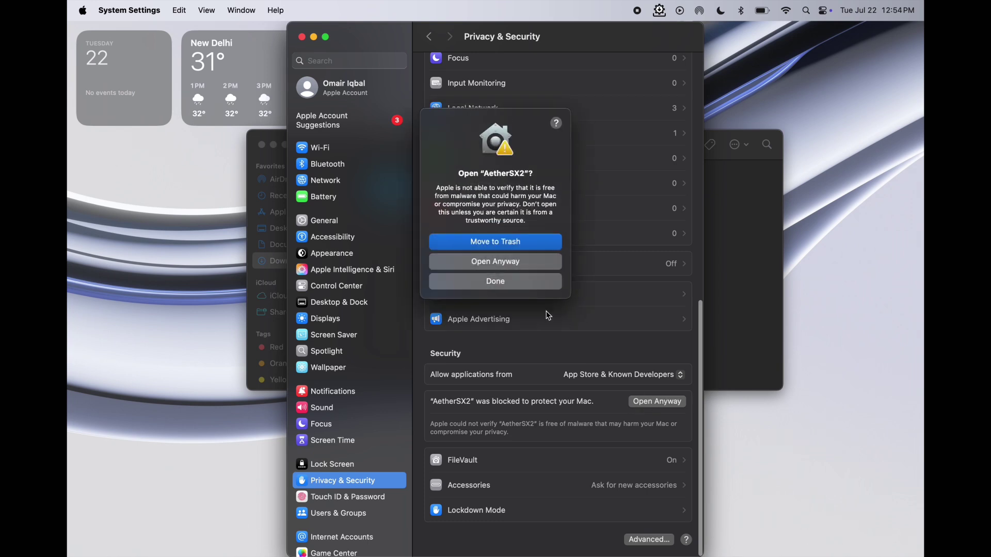
{"action": "left_click", "coordinate": [506, 266]}
{"action": "type", "text": "•••"}
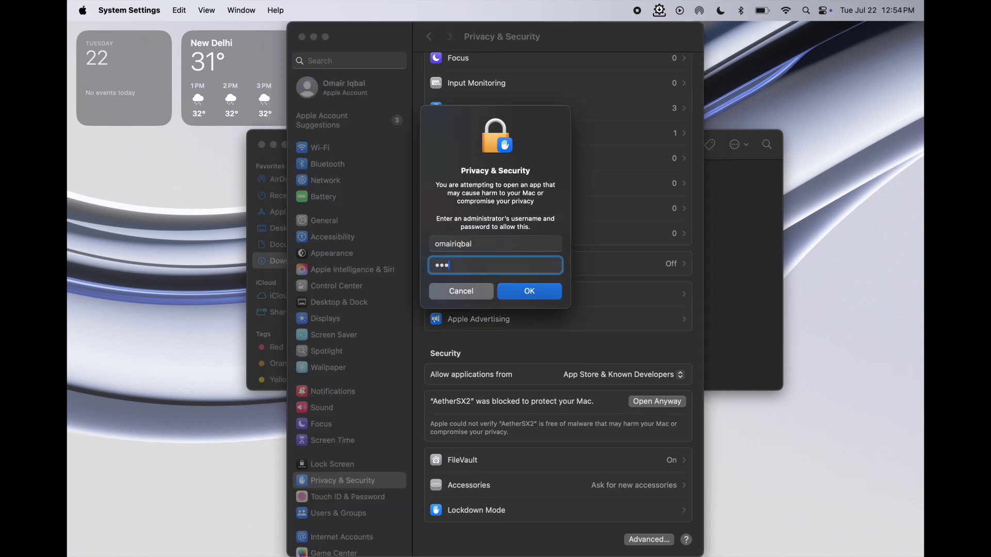
{"action": "key", "text": "Return"}
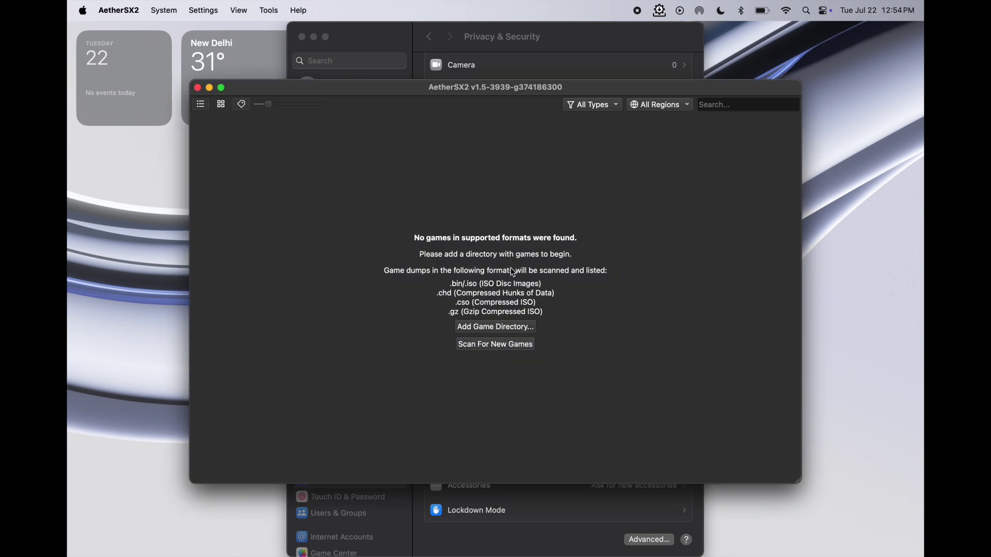
Close System Settings and make the AetherSX2 window full screen
{"action": "left_click", "coordinate": [303, 37]}
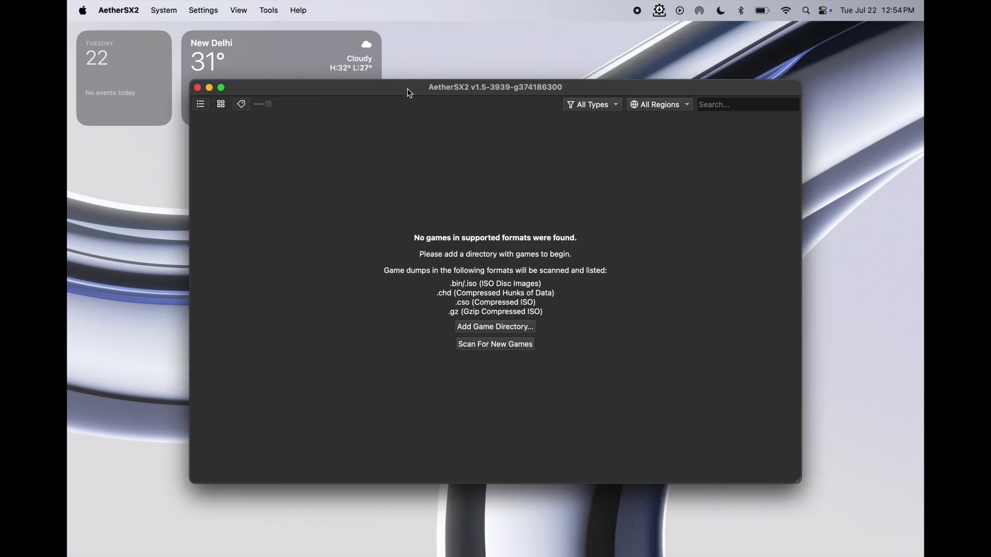
{"action": "left_click_drag", "start_coordinate": [409, 93], "coordinate": [436, 92]}
{"action": "key", "text": "ctrl+super+f"}
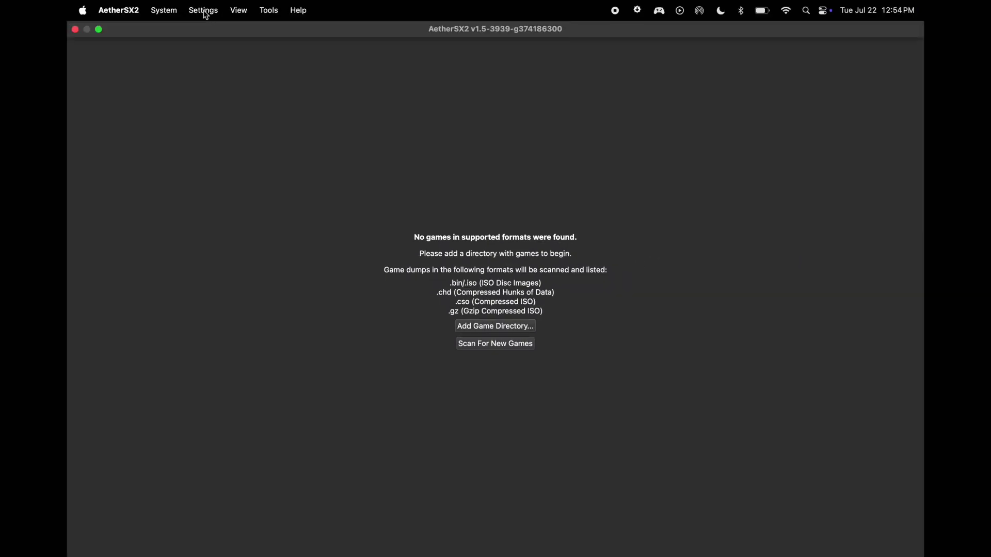
Set the BIOS directory to the ps2-bios-all-bios folder in Downloads
{"action": "left_click", "coordinate": [204, 11]}
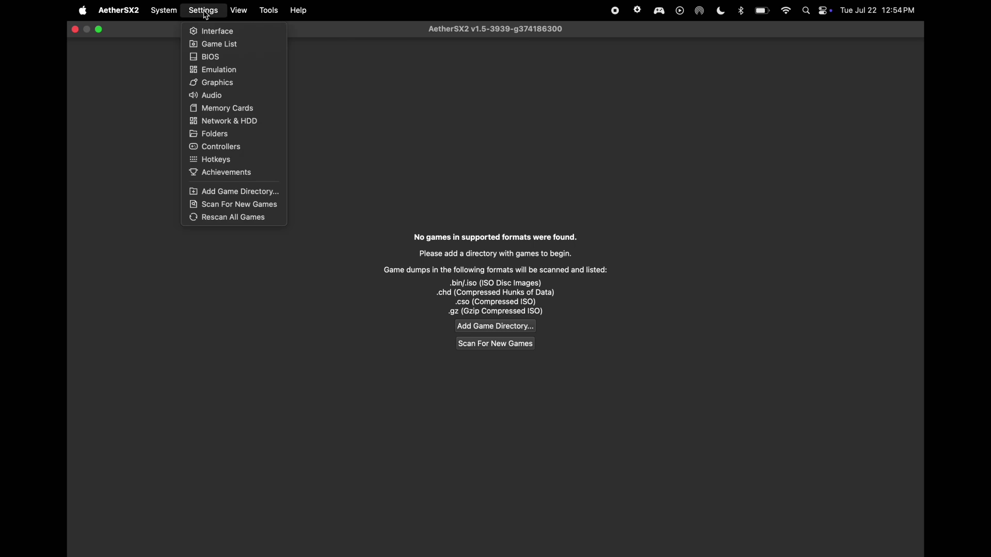
{"action": "left_click", "coordinate": [218, 58]}
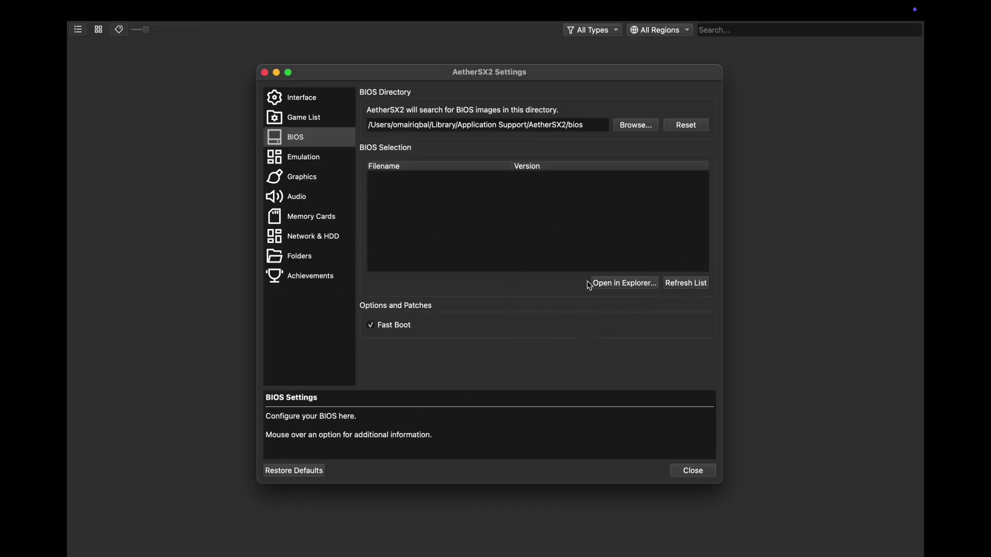
{"action": "left_click", "coordinate": [629, 129]}
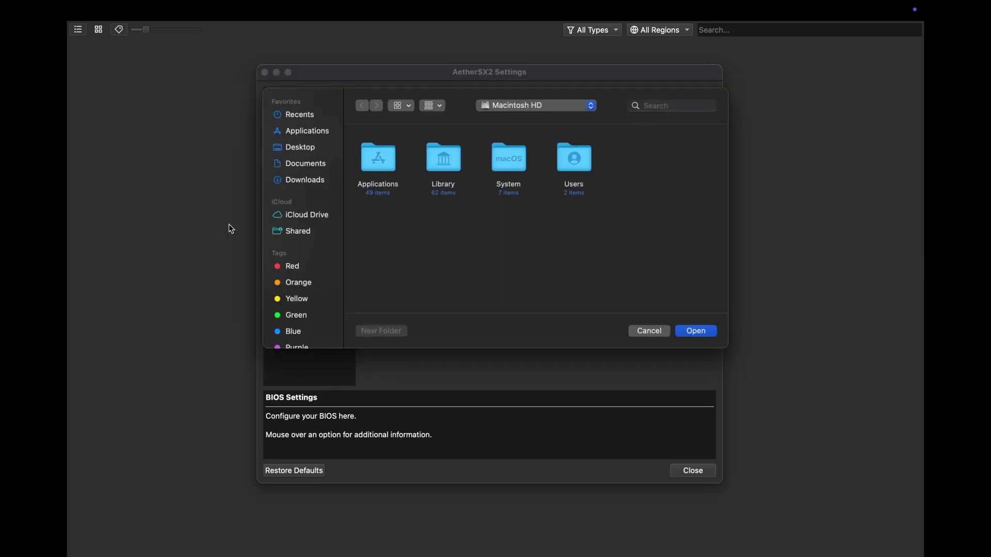
{"action": "left_click", "coordinate": [320, 186]}
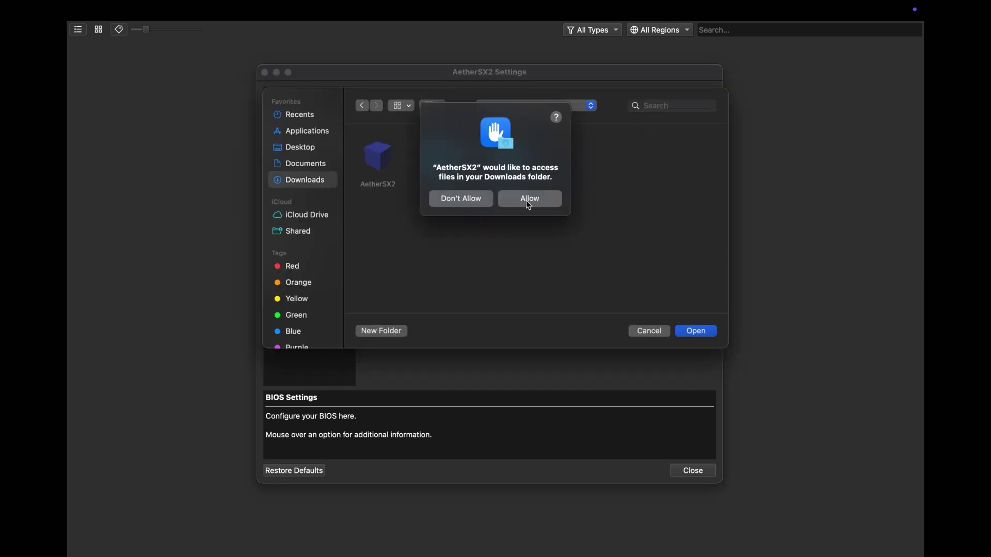
{"action": "left_click", "coordinate": [529, 204]}
{"action": "left_click", "coordinate": [507, 170]}
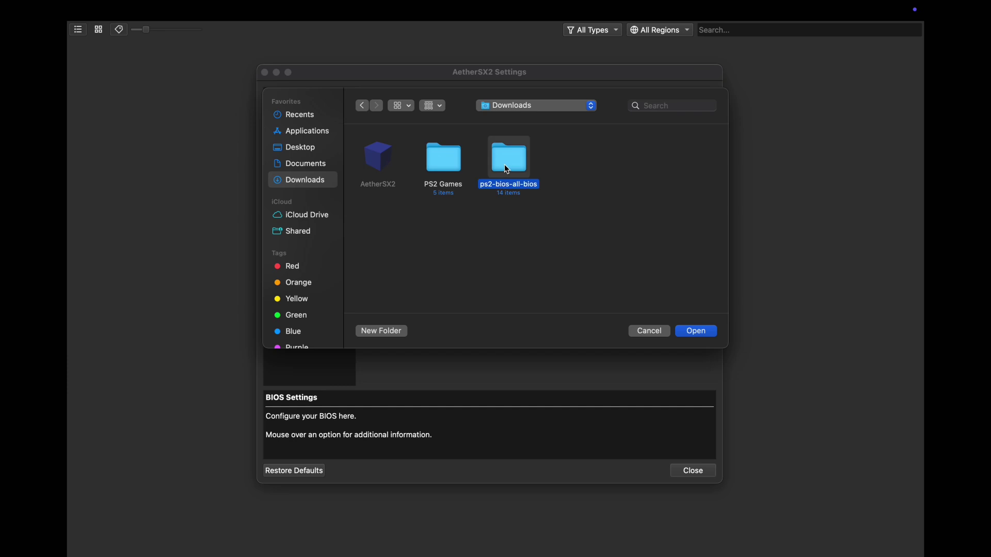
{"action": "left_click", "coordinate": [706, 331]}
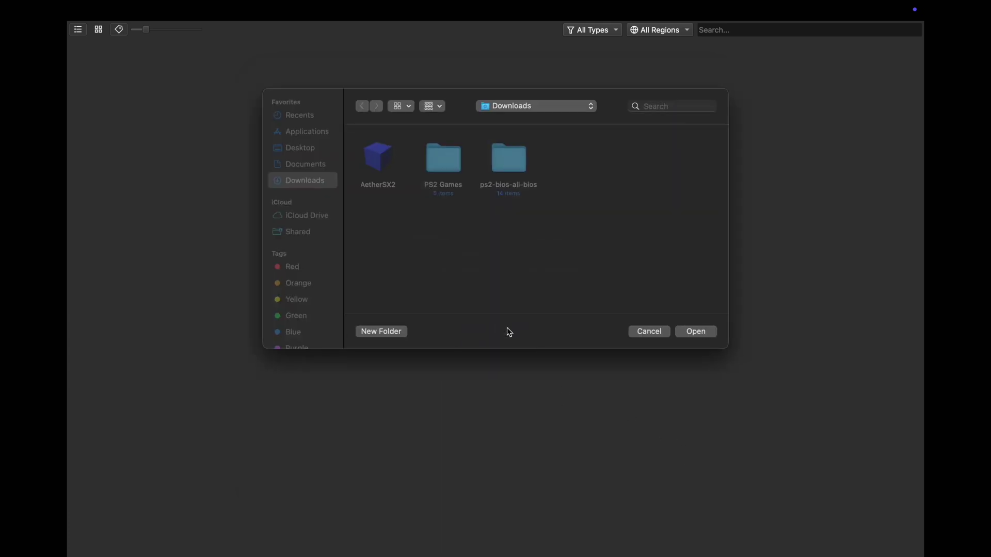
Add PS2 Games with subfolders as a game directory and switch the library to grid view
{"action": "left_click", "coordinate": [450, 164]}
{"action": "left_click", "coordinate": [702, 332]}
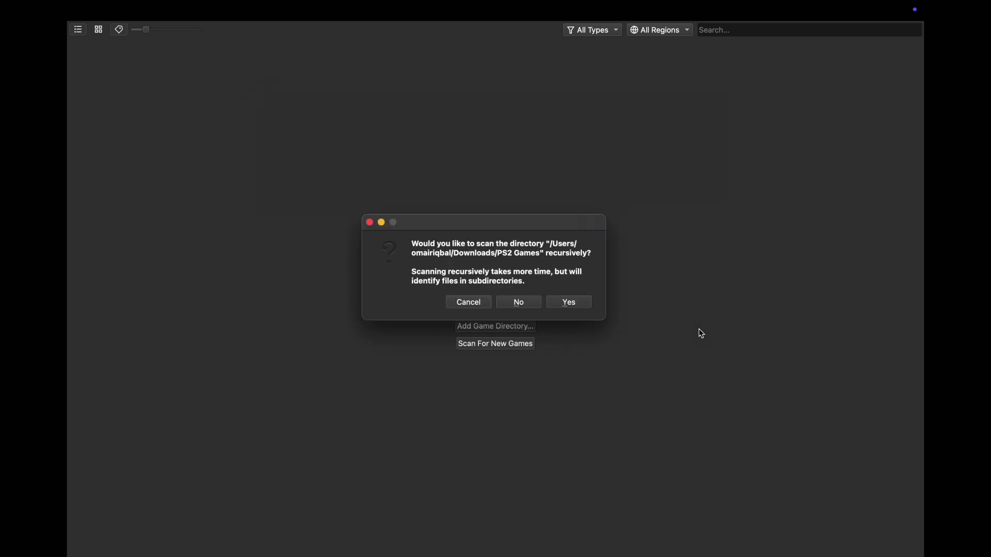
{"action": "left_click", "coordinate": [571, 303]}
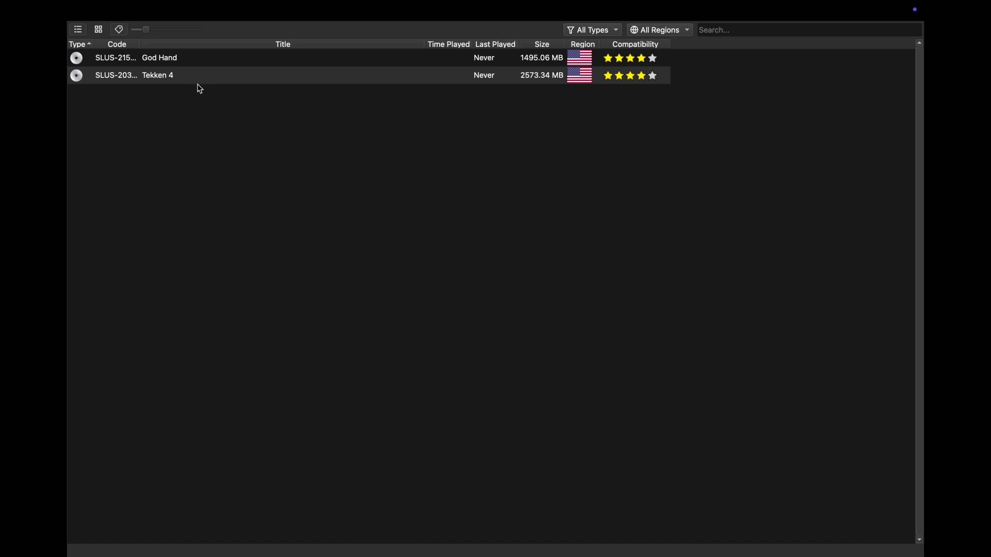
{"action": "left_click", "coordinate": [101, 32]}
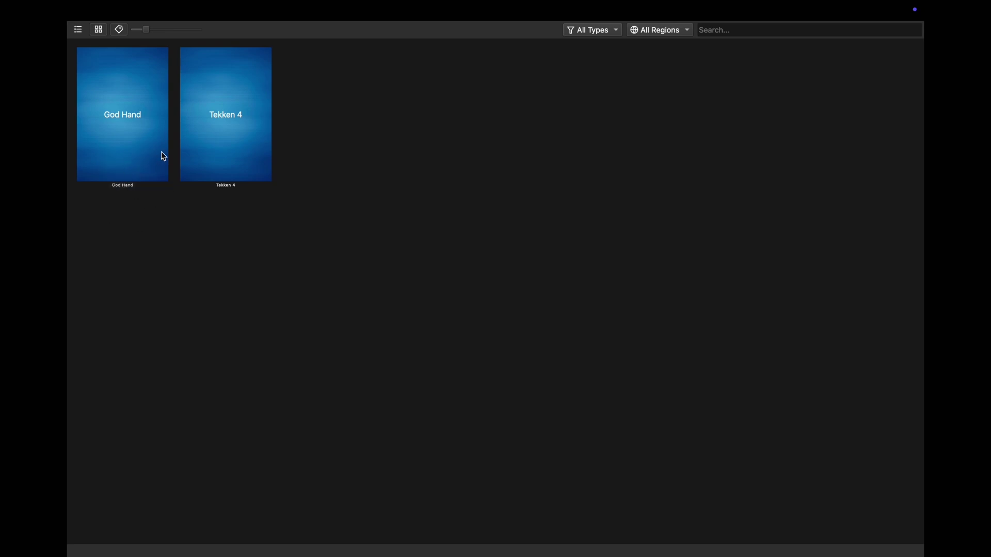
Search SteamGridDB in Safari for 'tekken 4'
{"action": "key", "text": "ctrl+Left"}
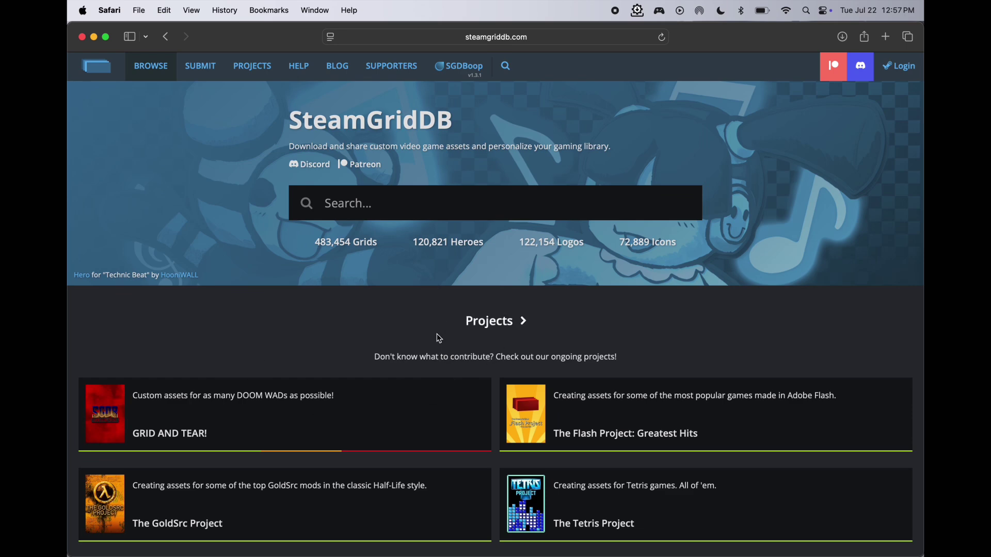
{"action": "left_click", "coordinate": [400, 208]}
{"action": "type", "text": "te"}
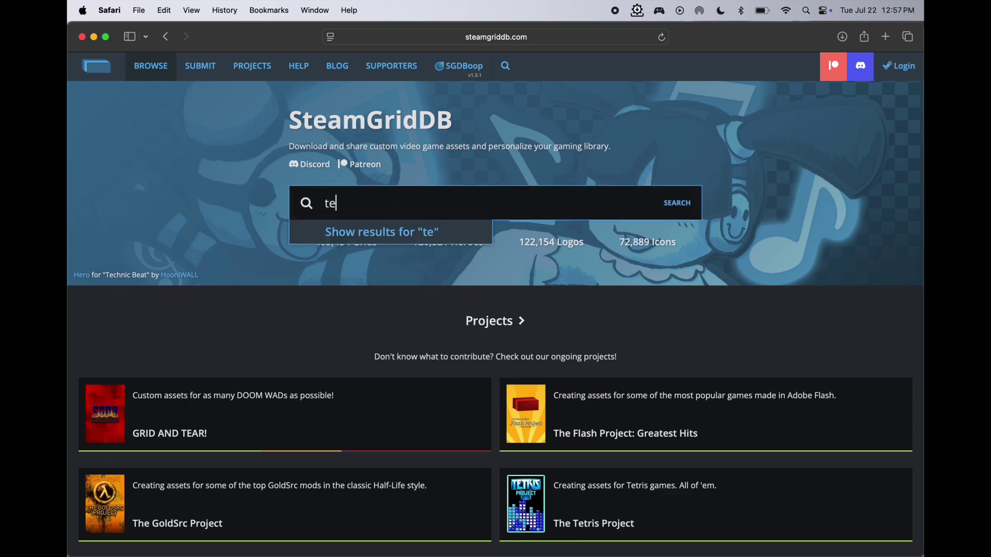
{"action": "type", "text": "kken 4"}
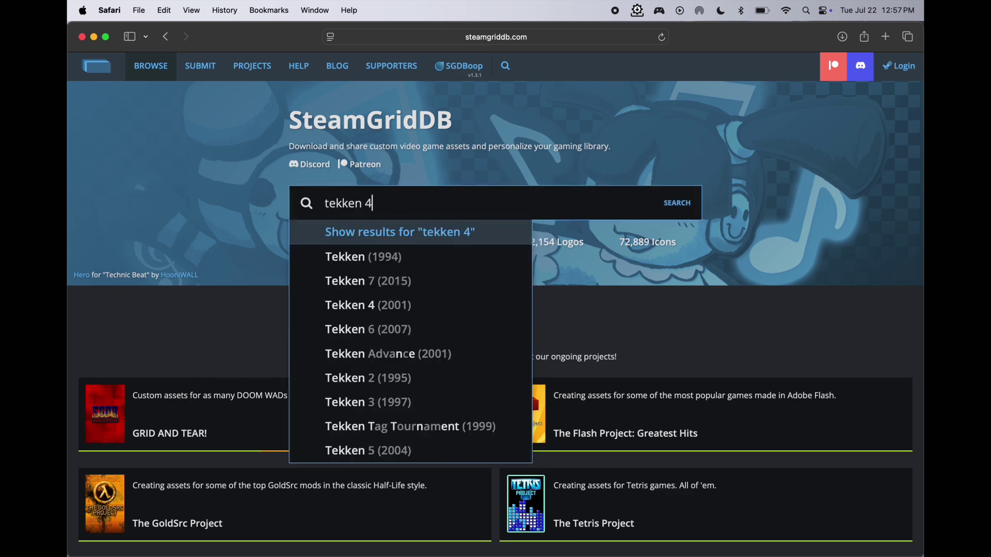
{"action": "key", "text": "Return"}
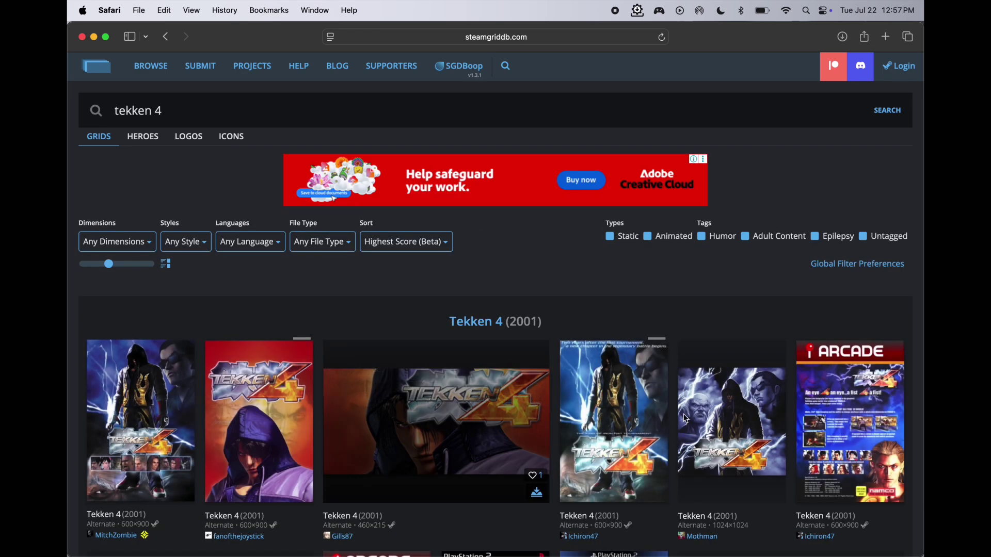
Open the PlayStation 2 Tekken 4 grid and save its 600×900 cover image
{"action": "scroll", "coordinate": [640, 403], "scroll_direction": "down", "scroll_amount": 3}
{"action": "scroll", "coordinate": [603, 385], "scroll_direction": "down", "scroll_amount": 4}
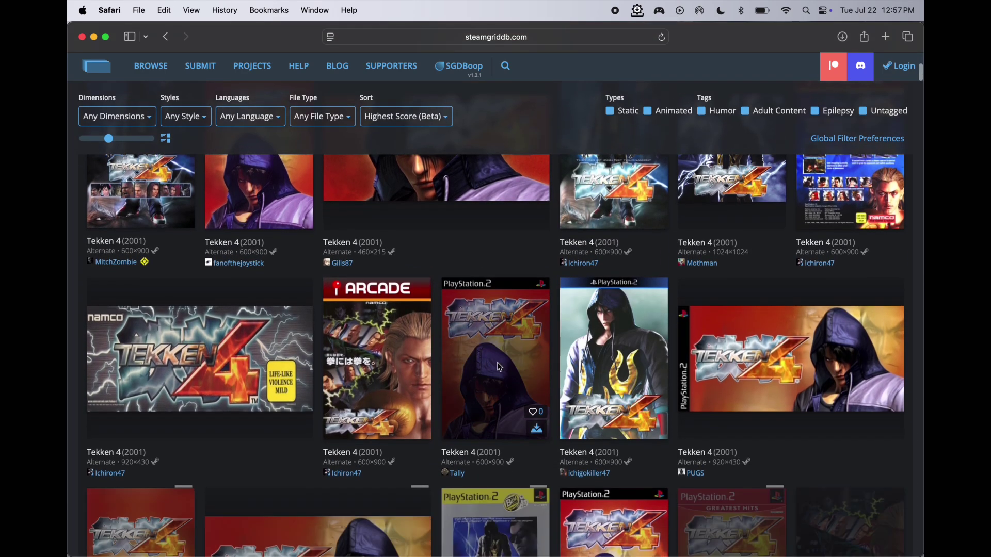
{"action": "left_click", "coordinate": [498, 368]}
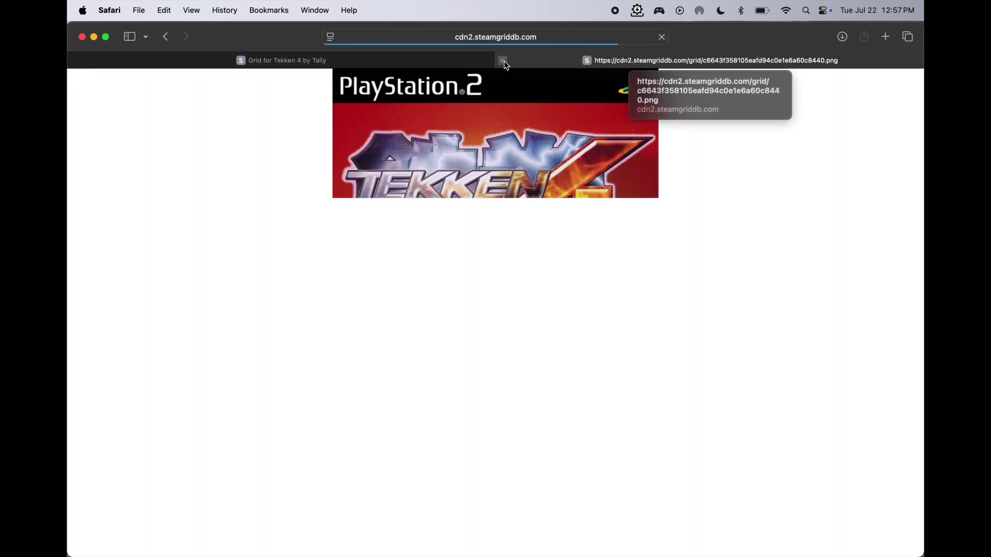
{"action": "right_click", "coordinate": [503, 267]}
{"action": "left_click", "coordinate": [505, 266]}
{"action": "right_click", "coordinate": [504, 265]}
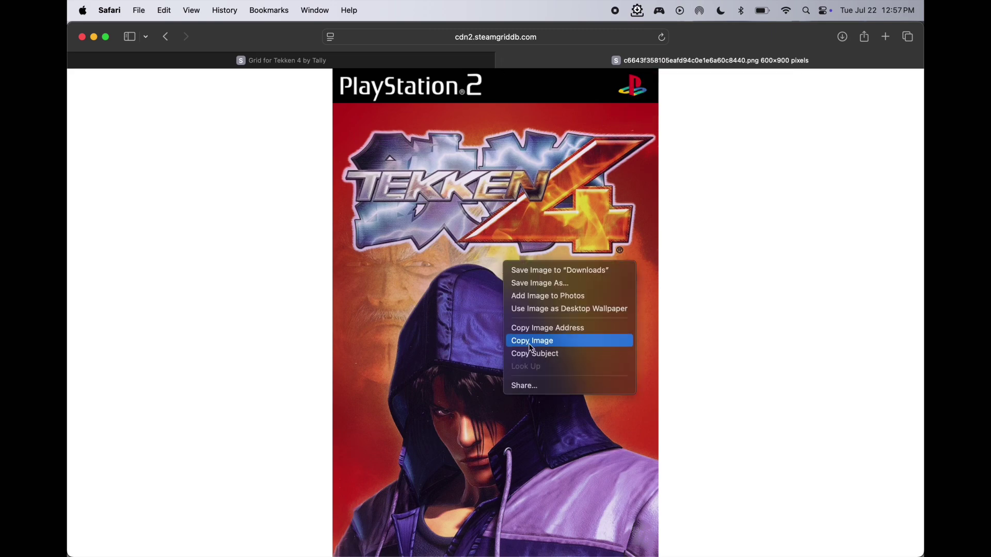
{"action": "left_click", "coordinate": [547, 283]}
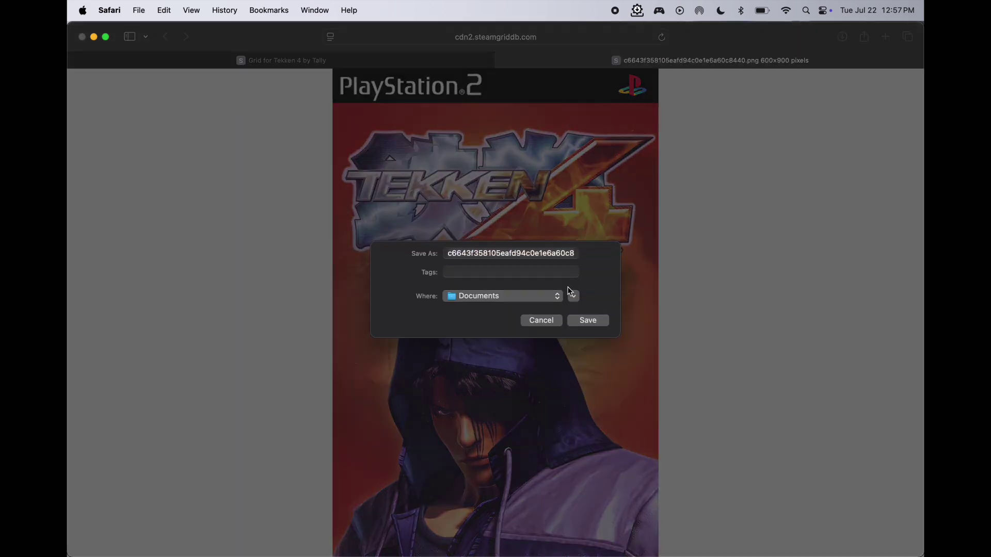
{"action": "key", "text": "ctrl+Right"}
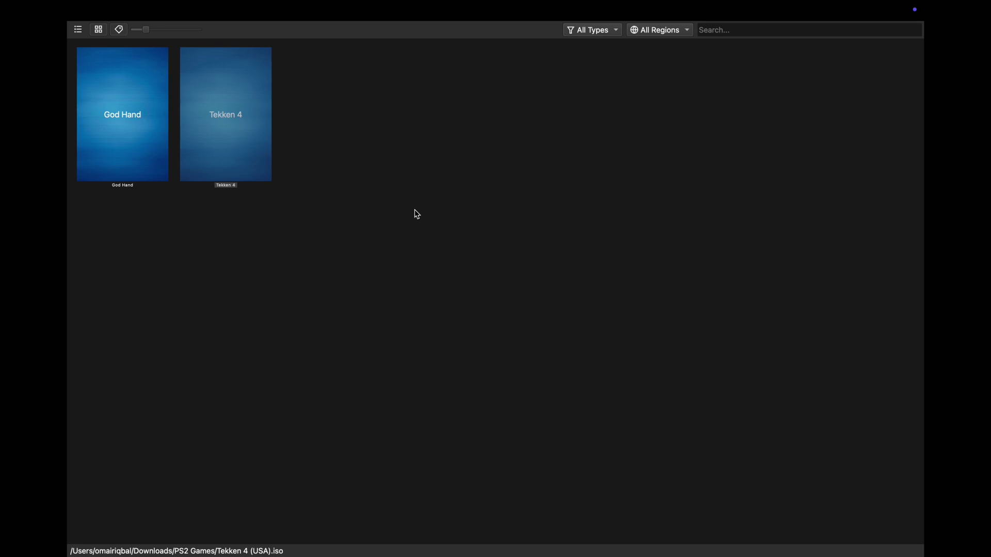
Set the downloaded PNG from Downloads as Tekken 4's cover image
{"action": "right_click", "coordinate": [231, 113]}
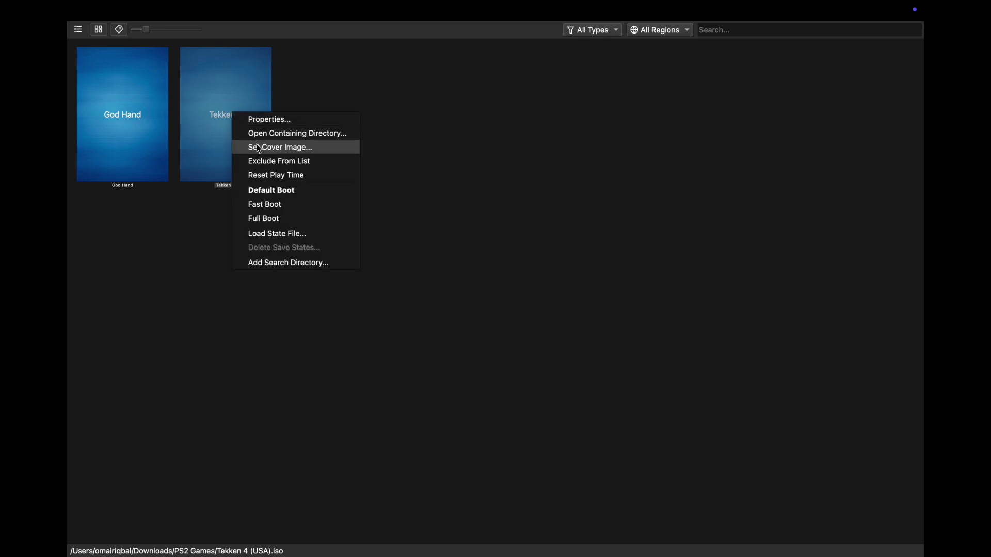
{"action": "left_click", "coordinate": [279, 154]}
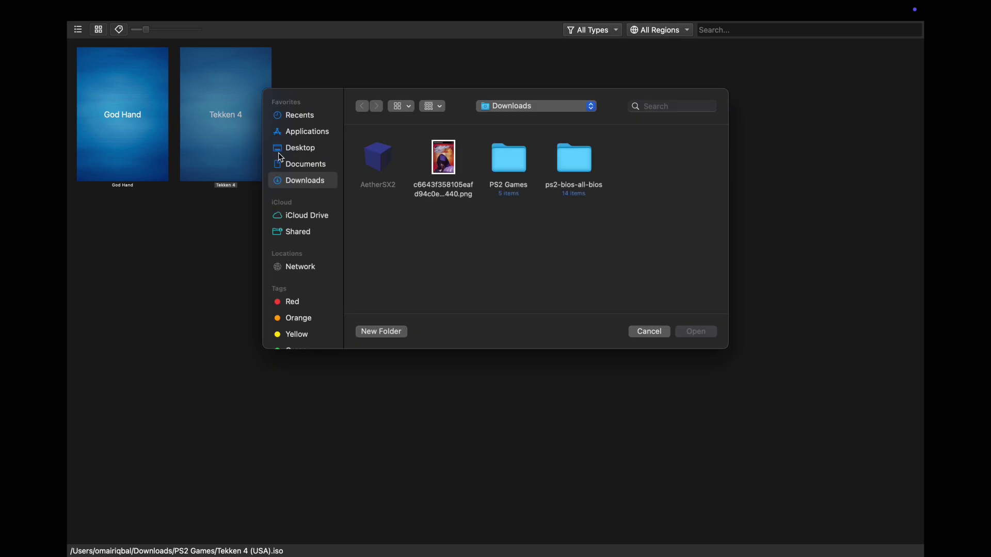
{"action": "double_click", "coordinate": [440, 161]}
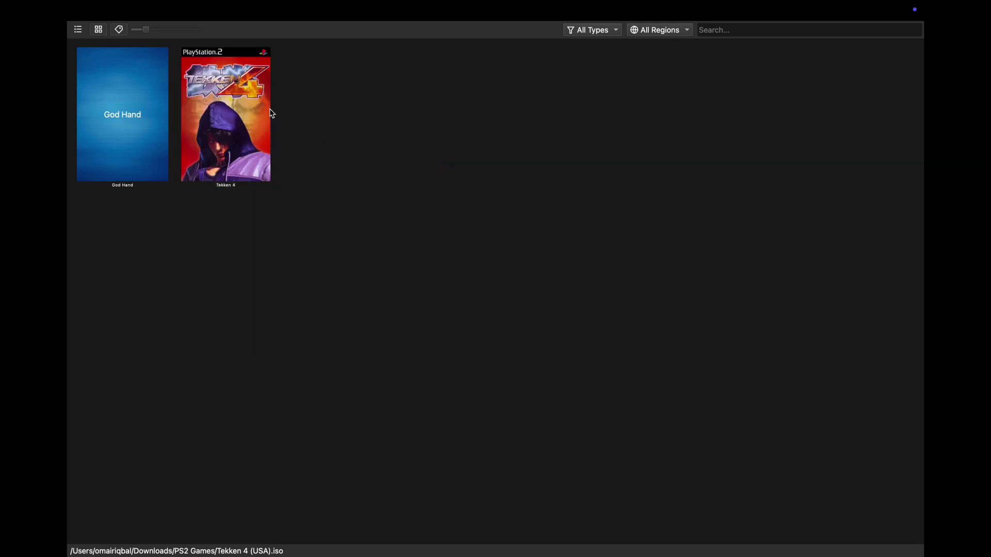
{"action": "left_click", "coordinate": [237, 111]}
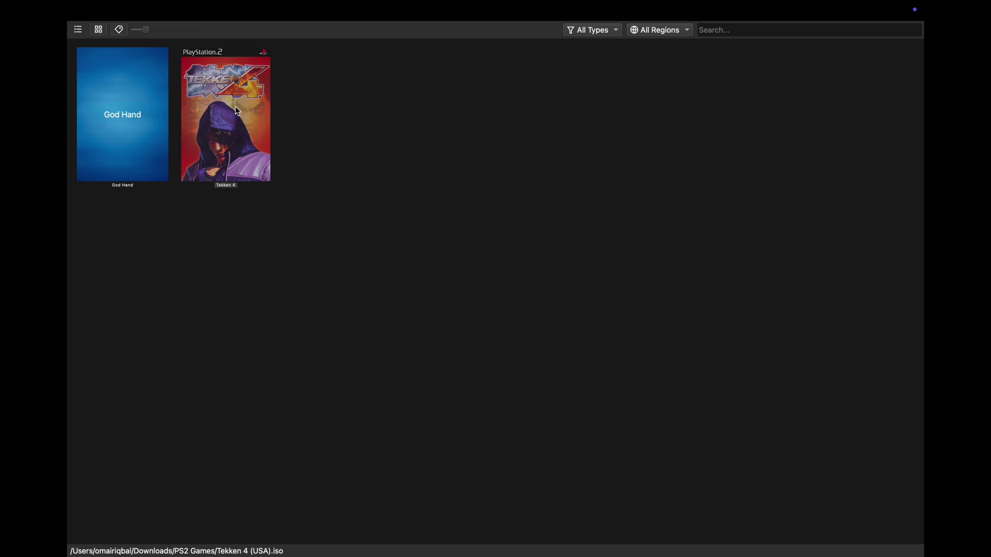